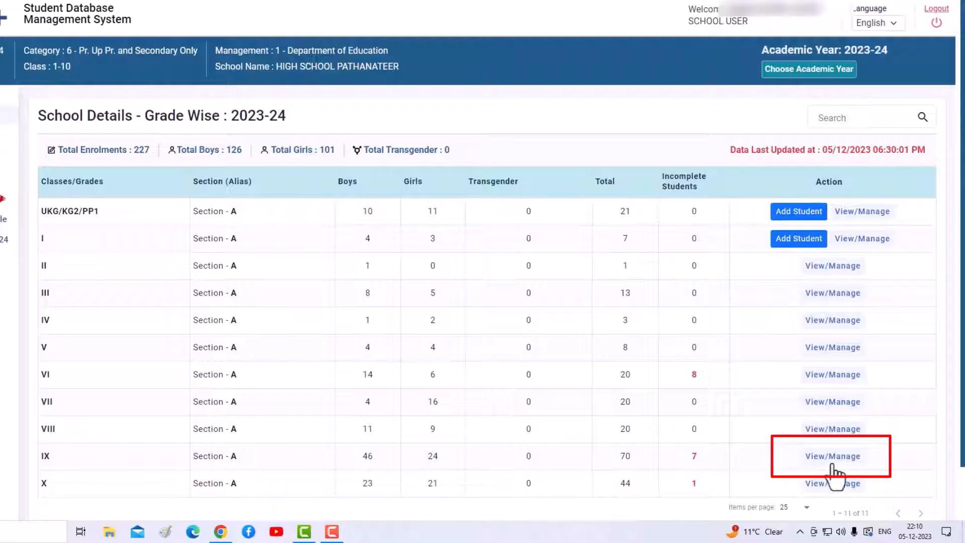
Step: Open the vocational education details form of the first listed student in class IX, section A
left_click(824, 457)
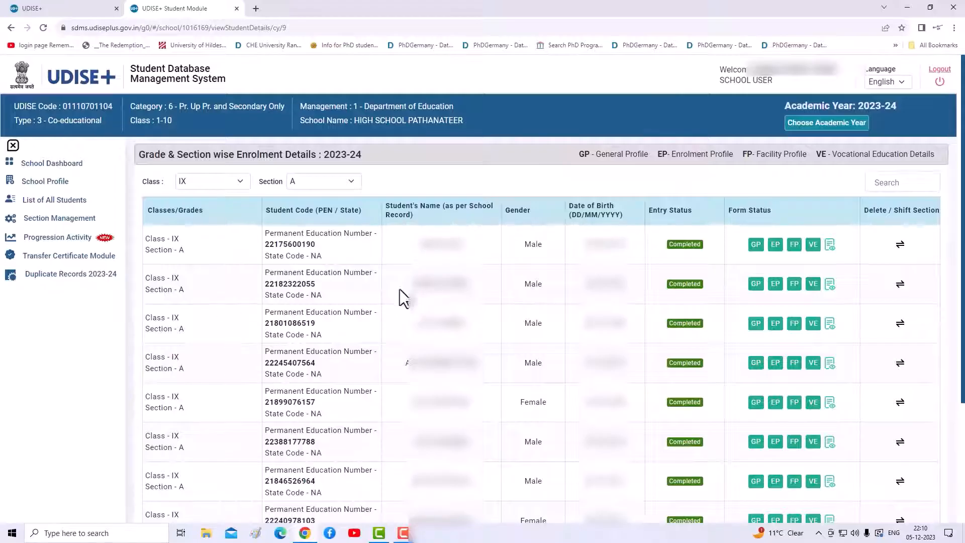
scroll(394, 289, "down", 3)
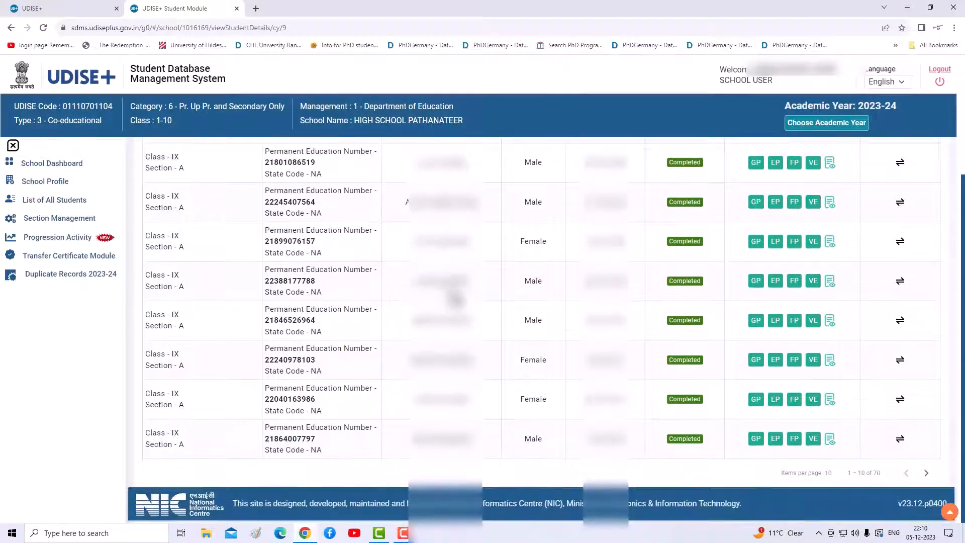
scroll(394, 289, "up", 3)
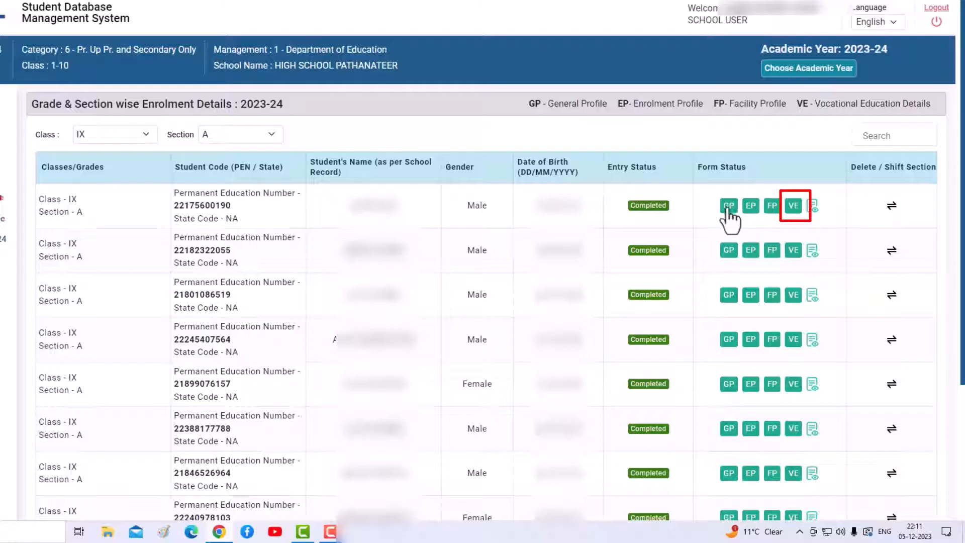
left_click(793, 207)
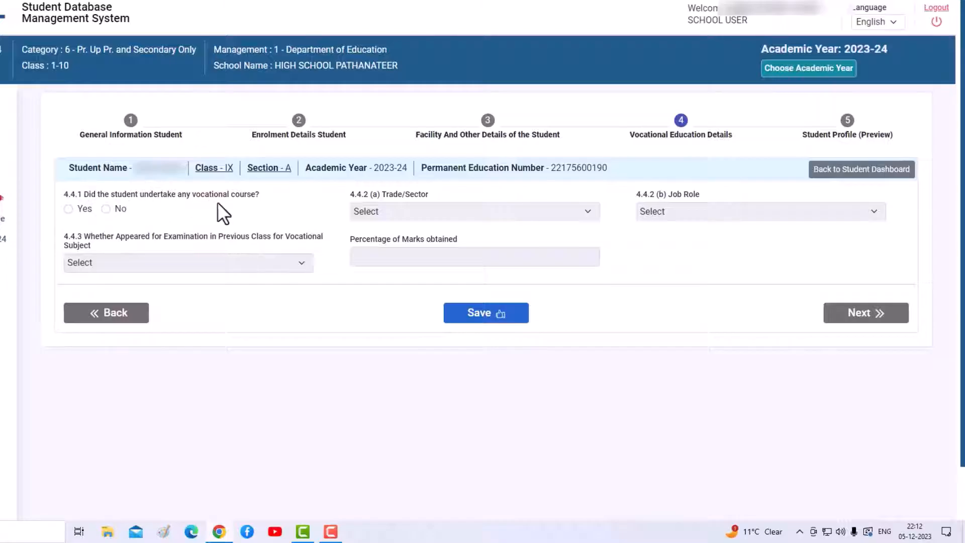
Step: Save the vocational course as Yes, with trade 63-Automotive and job role 14-Four Wheeler Service Assistant 3, and continue to the profile preview
left_click(69, 208)
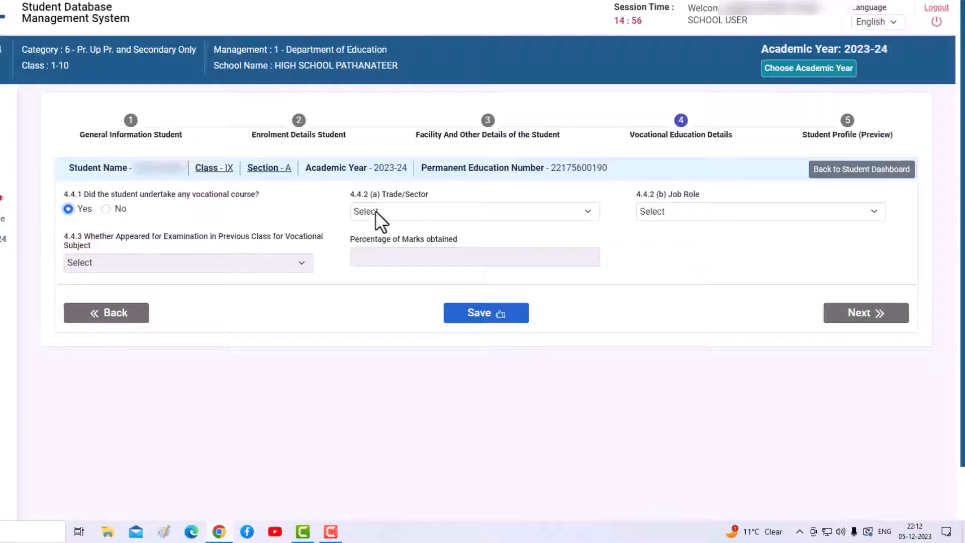
left_click(482, 212)
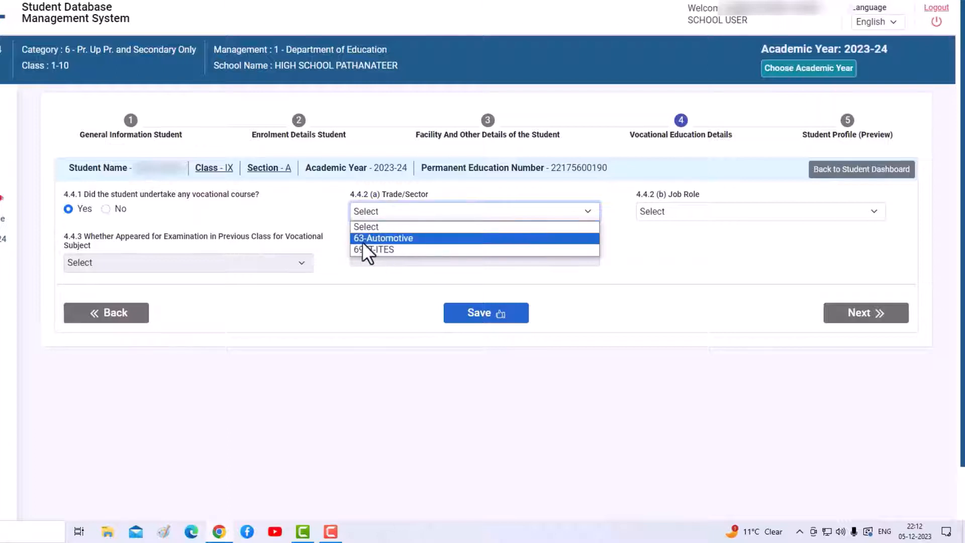
left_click(392, 237)
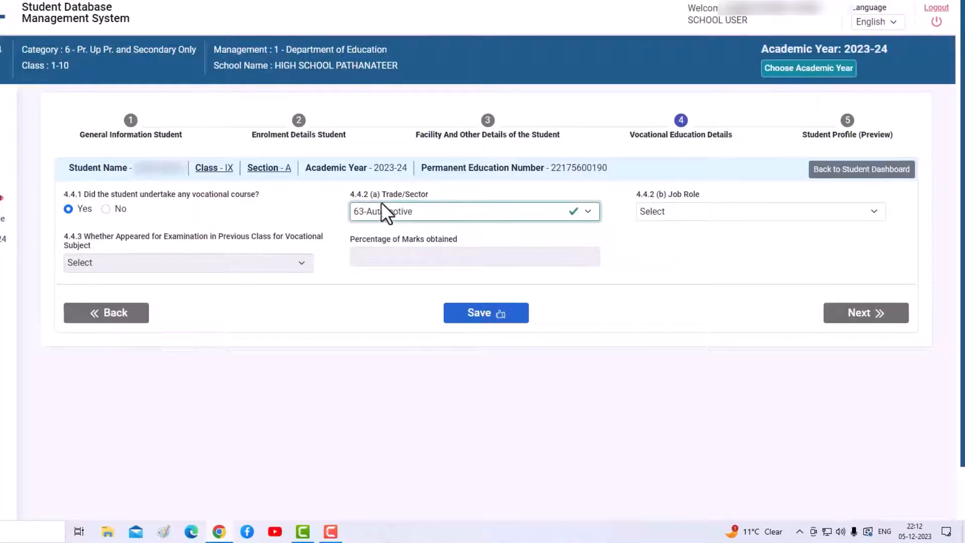
left_click(691, 212)
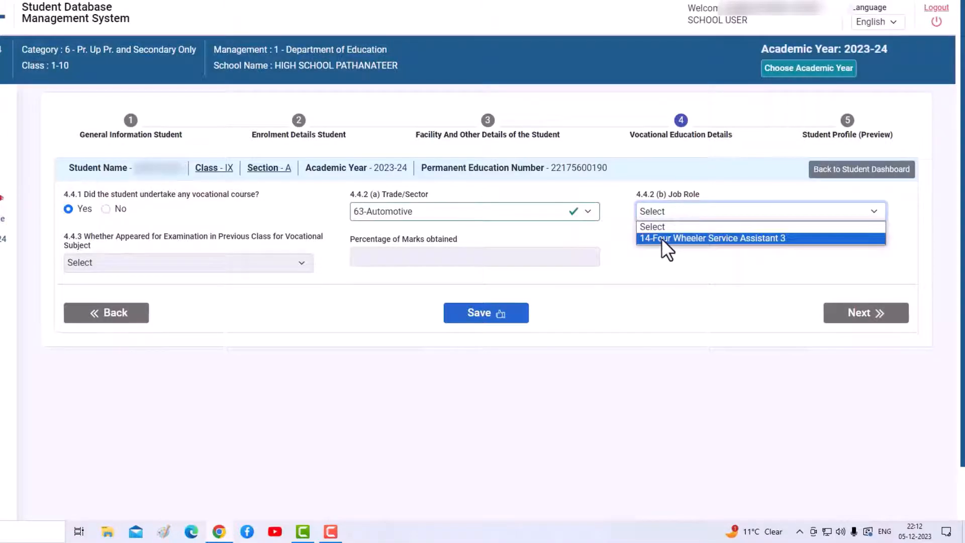
left_click(713, 238)
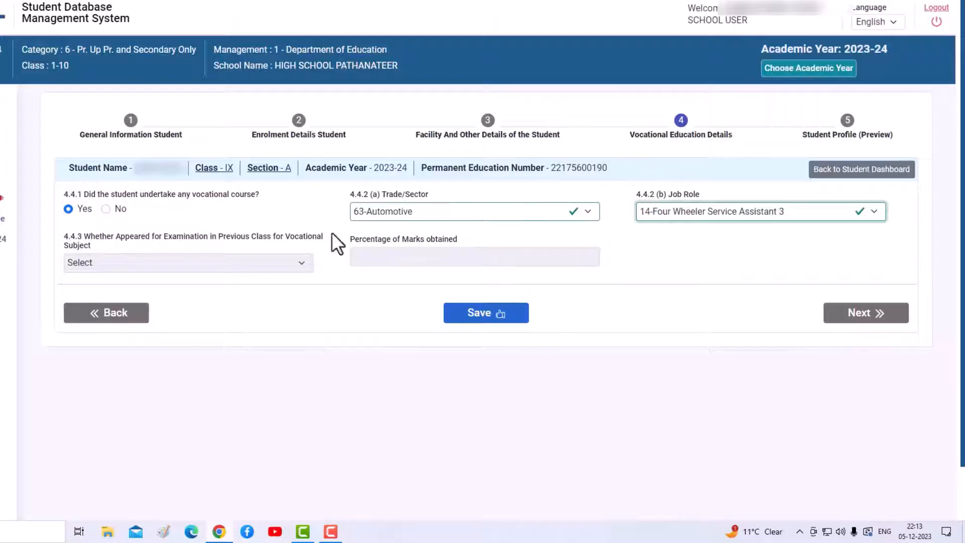
left_click(494, 317)
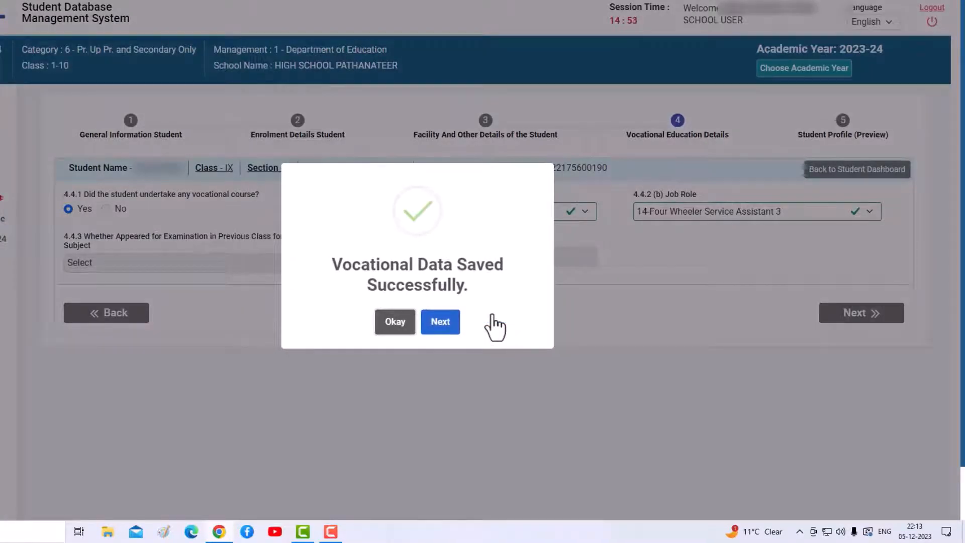
left_click(442, 326)
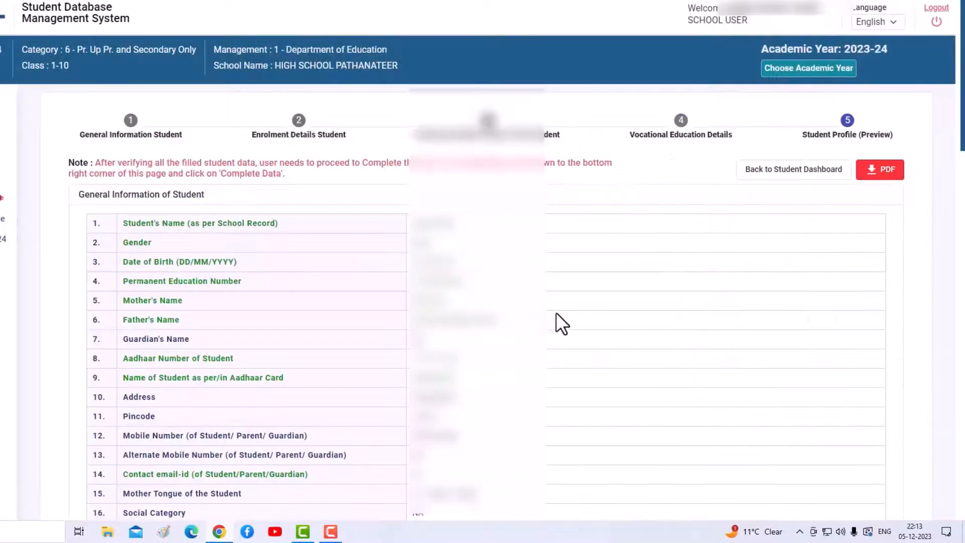
Step: Review the class IX student's full profile preview, from the general information down to the vocational details
scroll(559, 310, "down", 10)
scroll(559, 310, "up", 7)
scroll(564, 320, "up", 3)
scroll(559, 309, "down", 11)
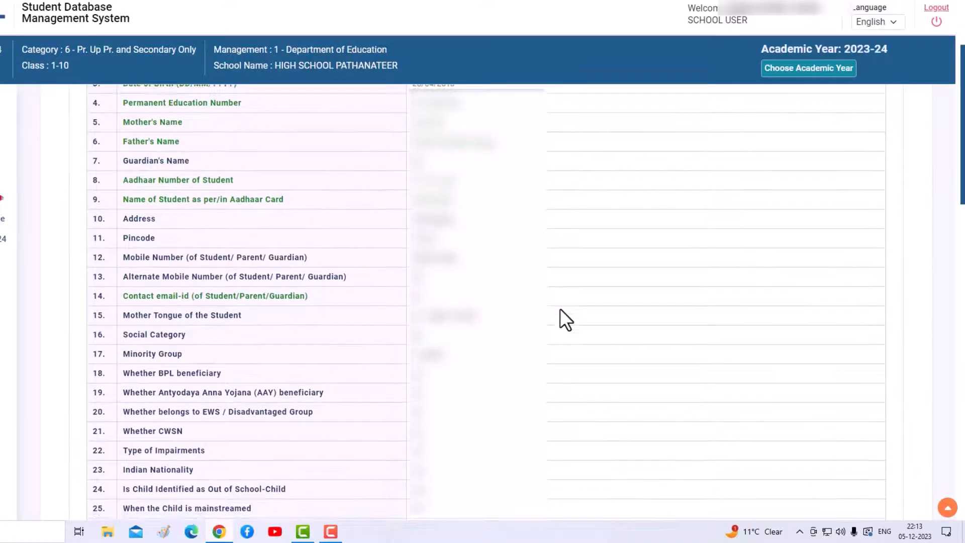
scroll(560, 307, "down", 4)
scroll(559, 307, "up", 15)
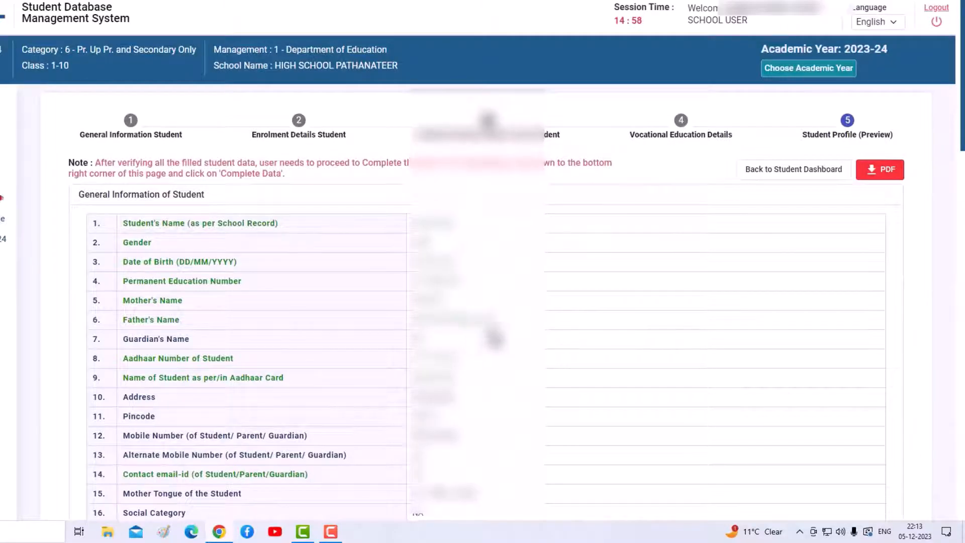
scroll(493, 338, "down", 9)
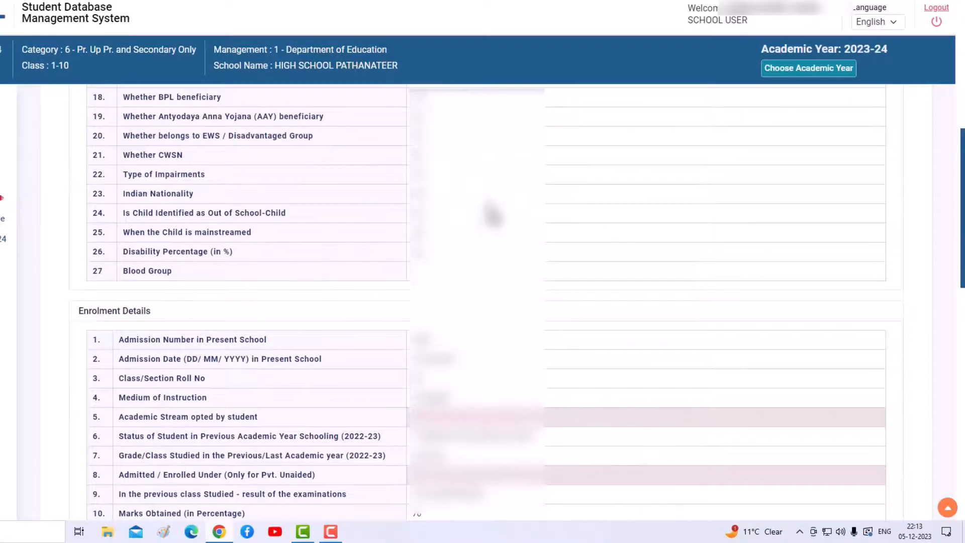
scroll(491, 213, "down", 15)
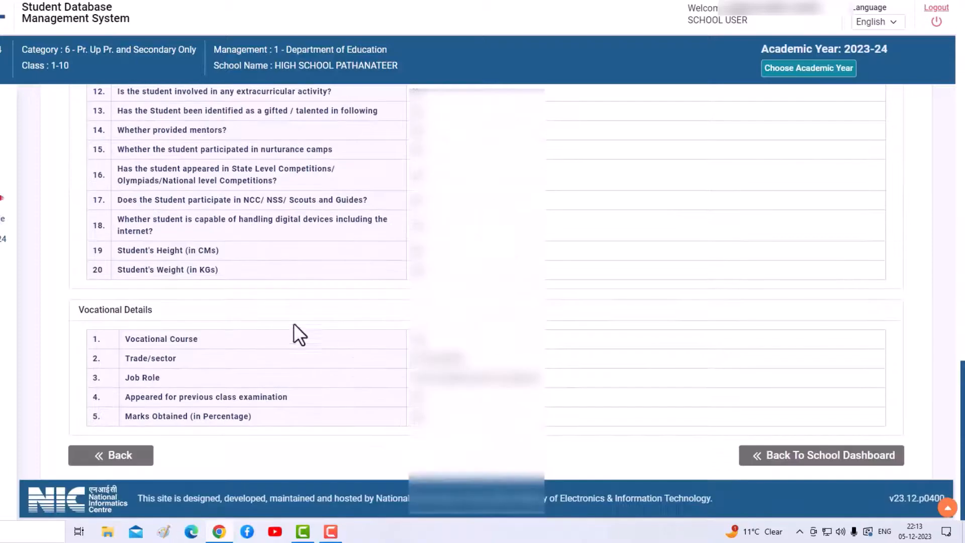
scroll(767, 322, "up", 20)
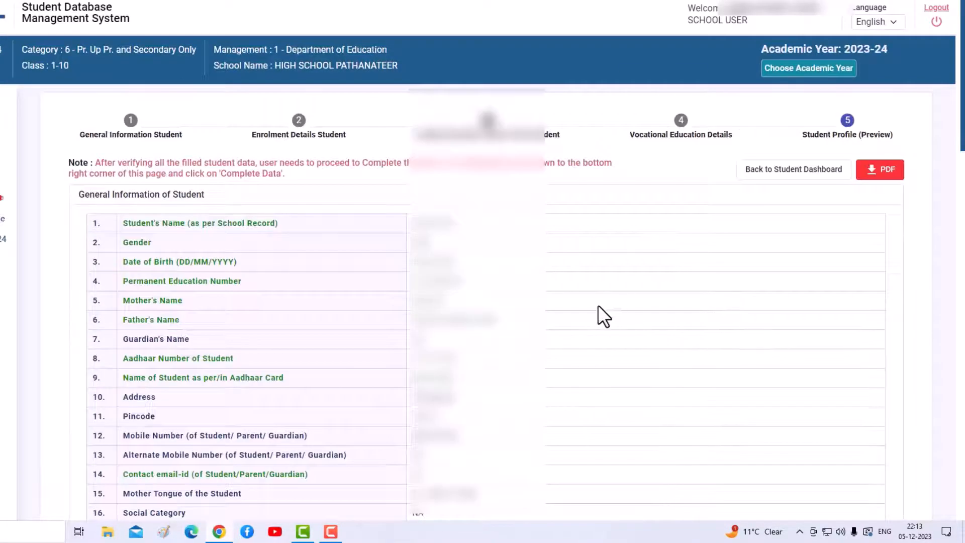
scroll(601, 309, "down", 20)
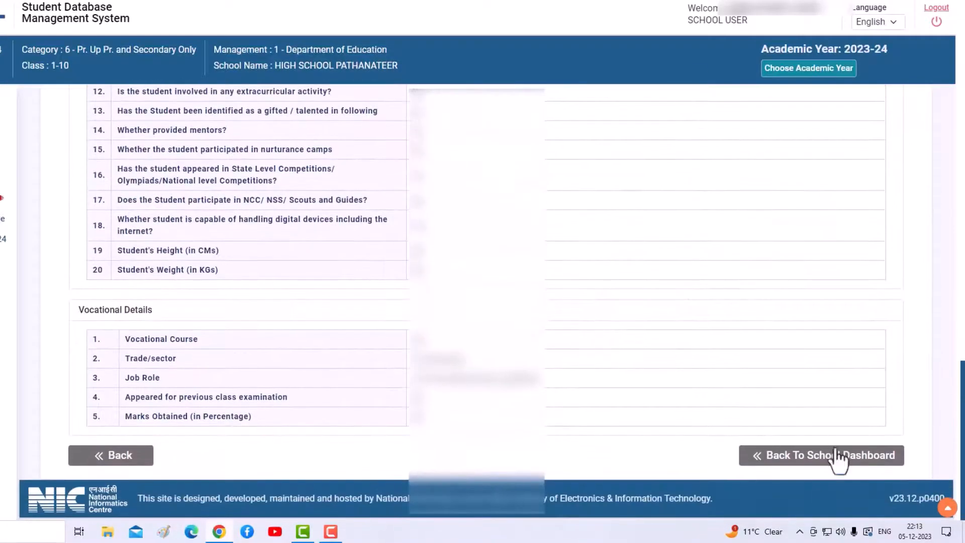
Step: Return to the school dashboard and open the vocational education form of the first listed class X student
left_click(836, 453)
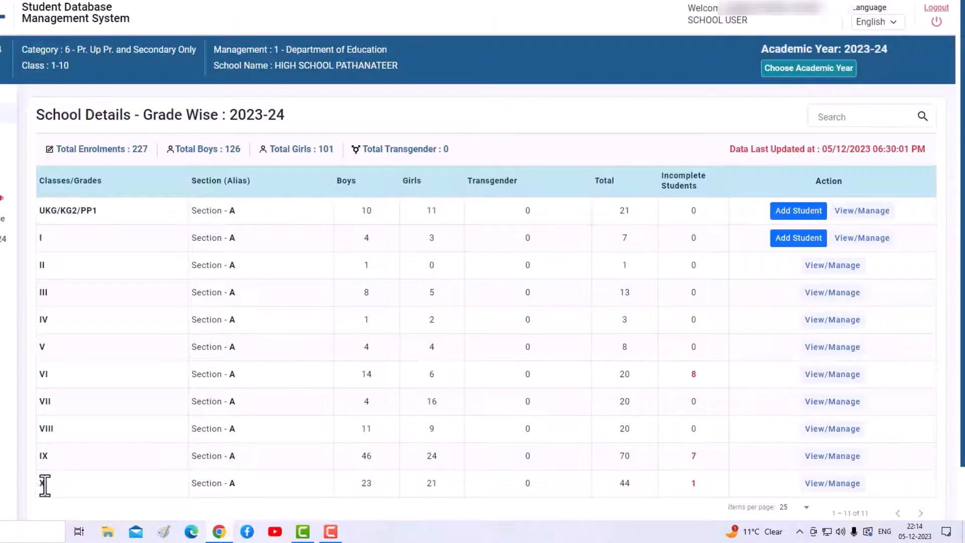
left_click(833, 484)
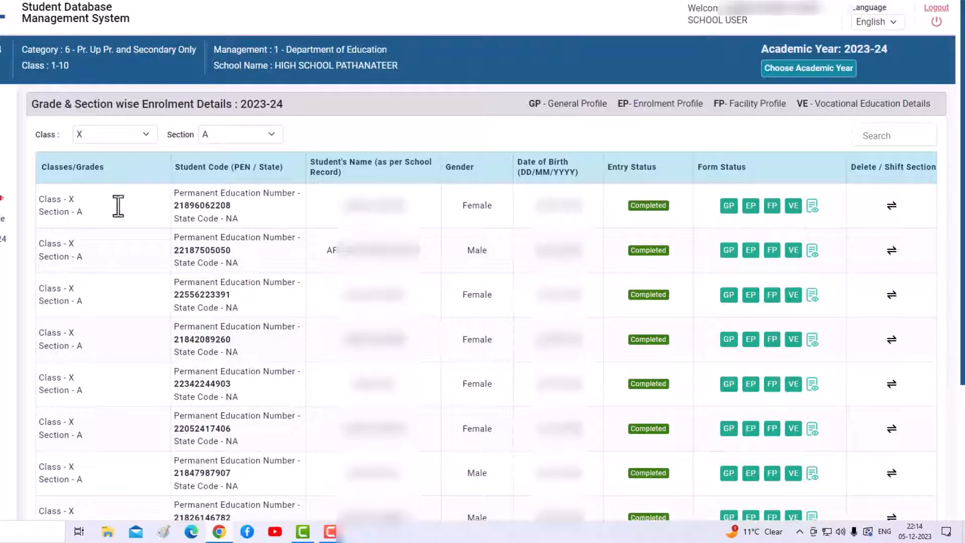
left_click(793, 206)
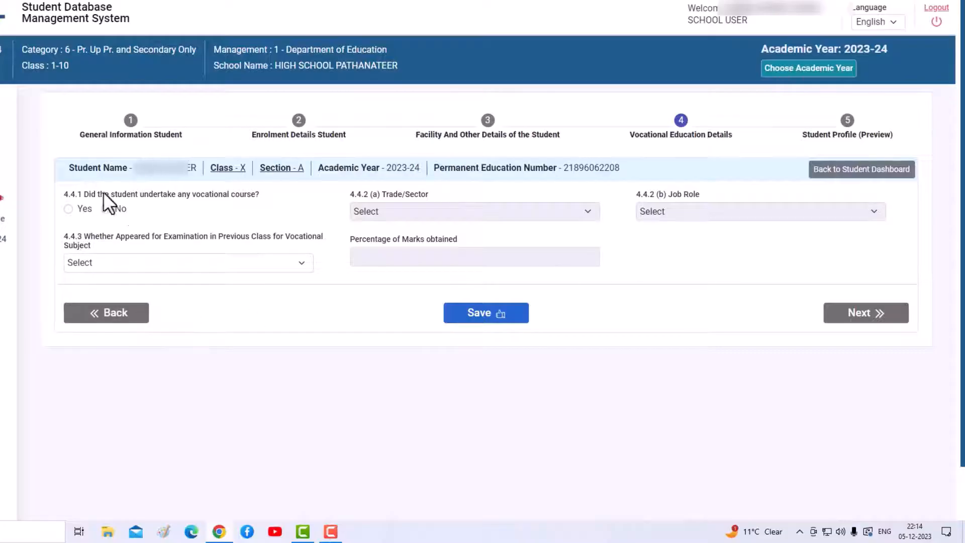
Step: Mark the vocational course as Yes, with trade 69-IT-ITES and job role 29-Domestic Data Entry Operator
left_click(68, 209)
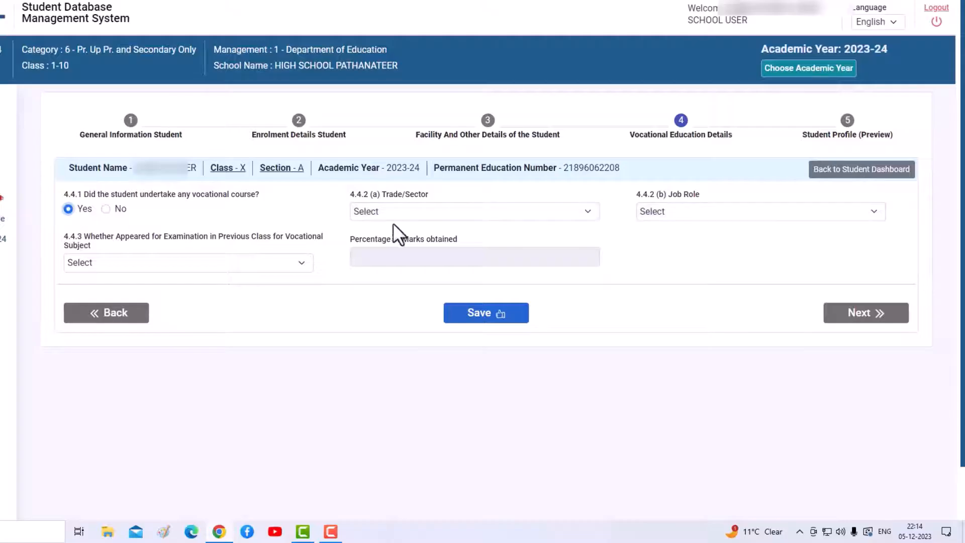
left_click(440, 211)
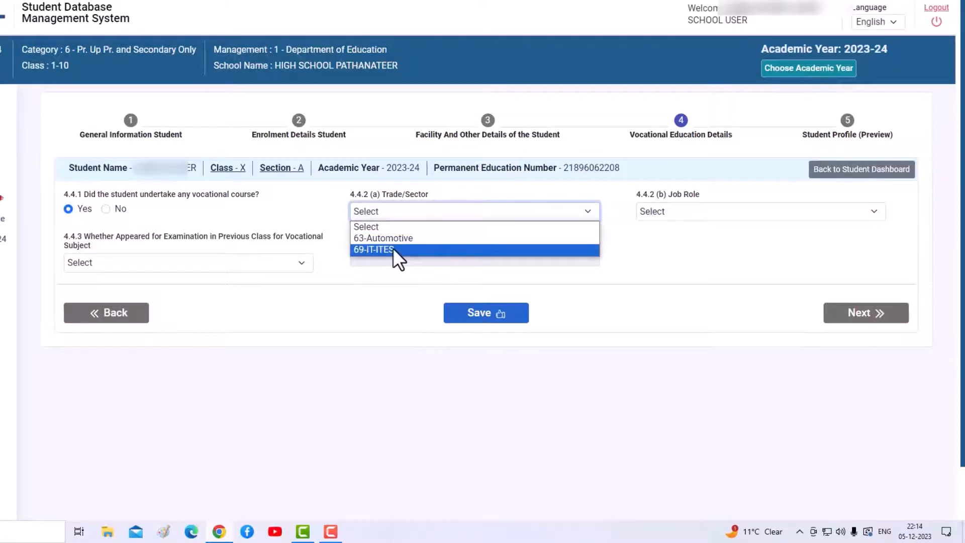
left_click(393, 248)
left_click(656, 212)
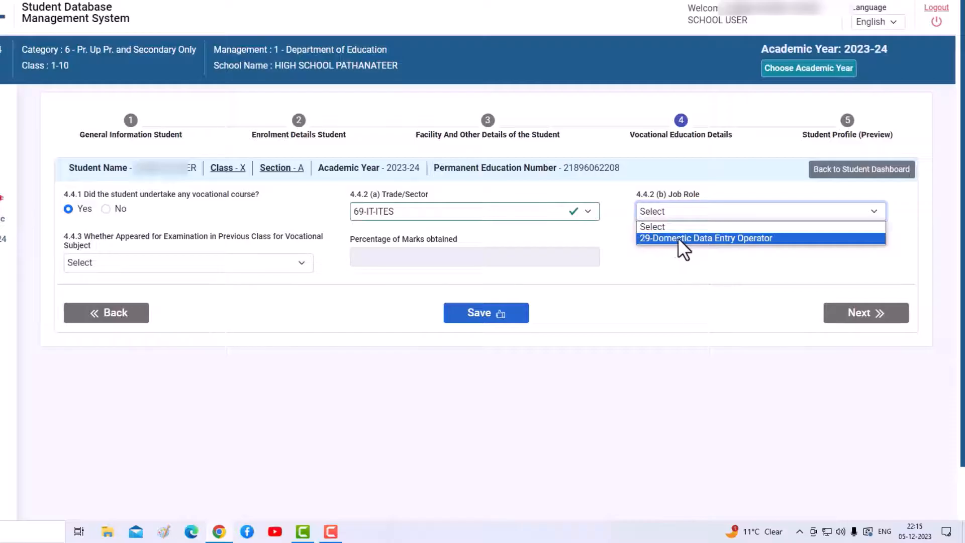
left_click(701, 236)
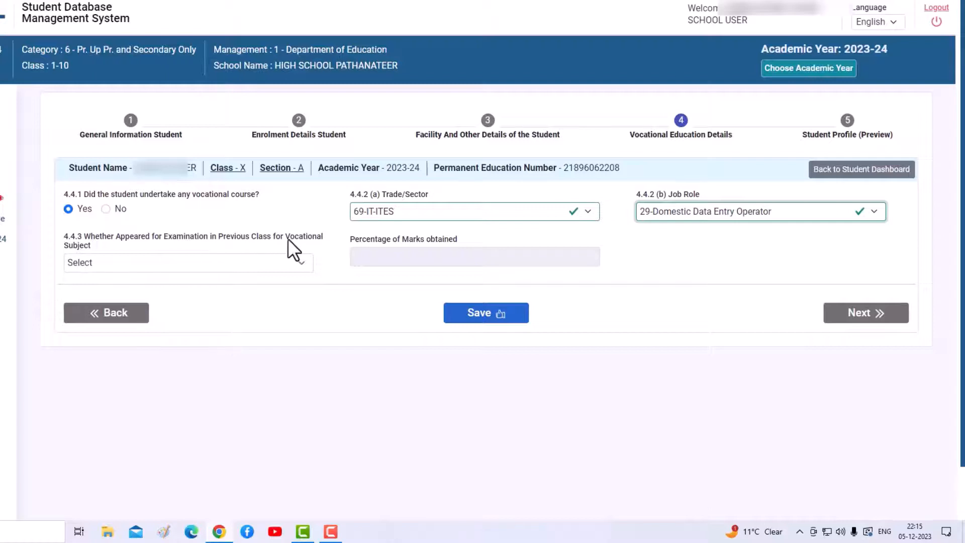
Step: Set the previous vocational examination to 1-Appeared and Passed with 85 percent marks, then save and continue to the profile preview
left_click(225, 264)
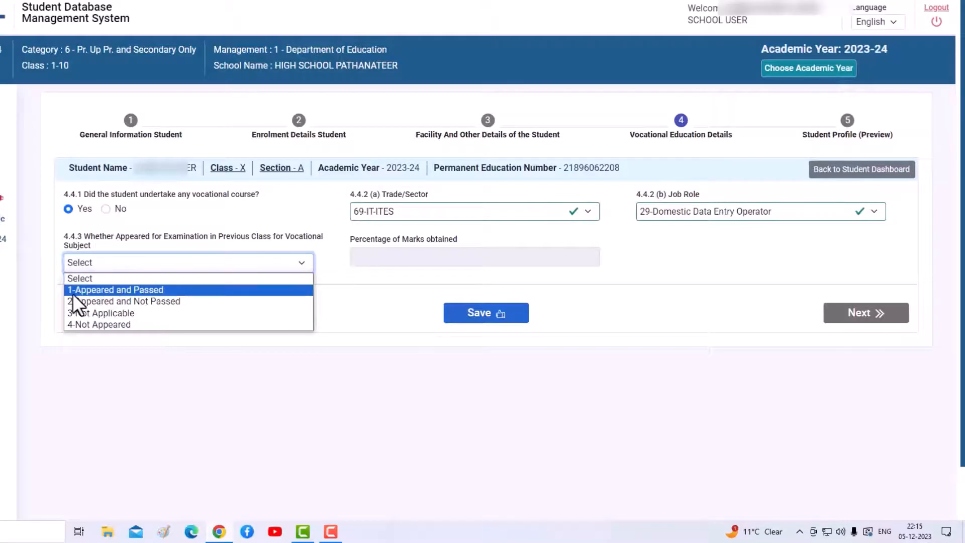
left_click(86, 289)
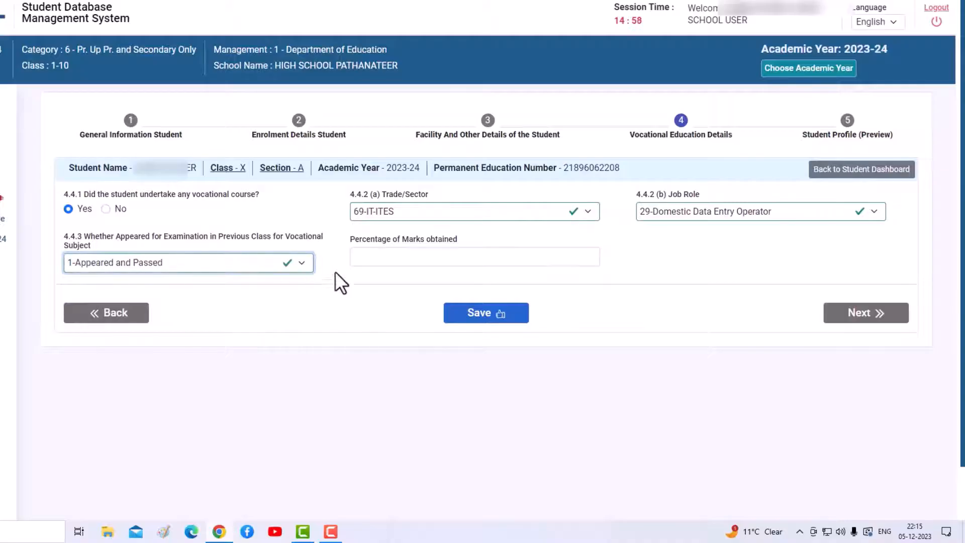
left_click(376, 262)
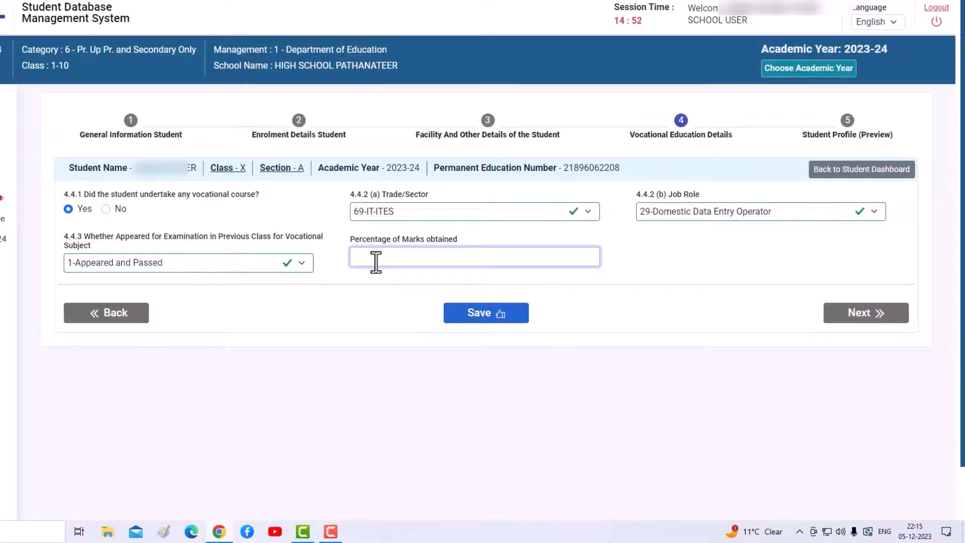
type("85")
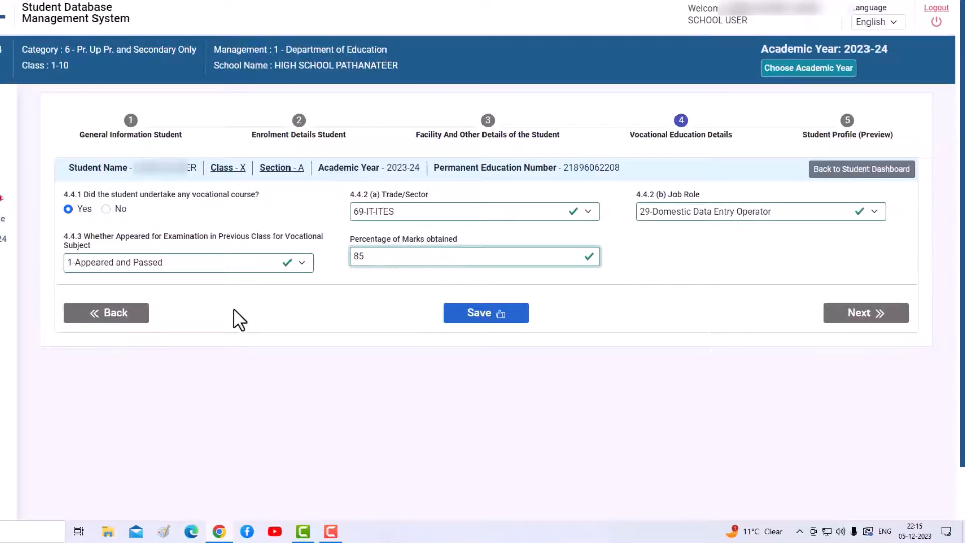
left_click(485, 313)
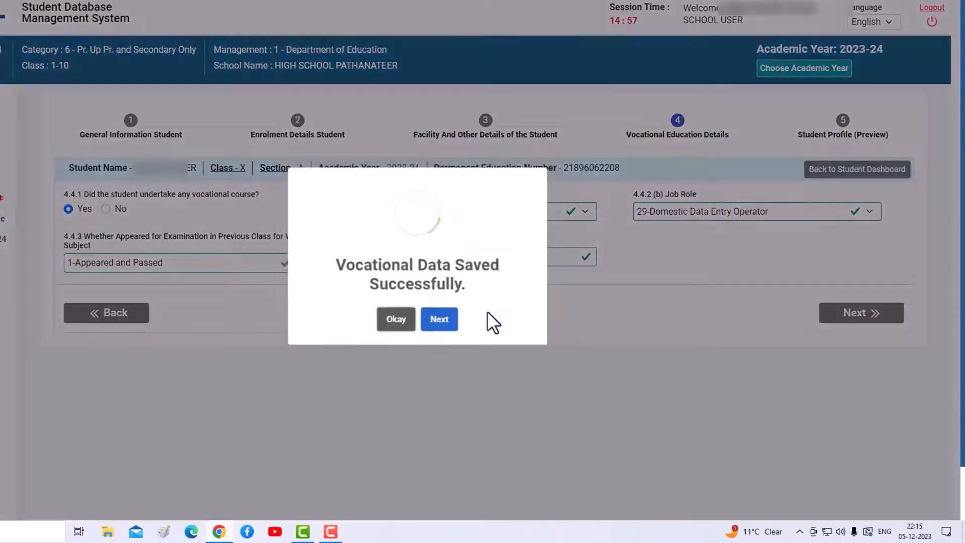
left_click(443, 329)
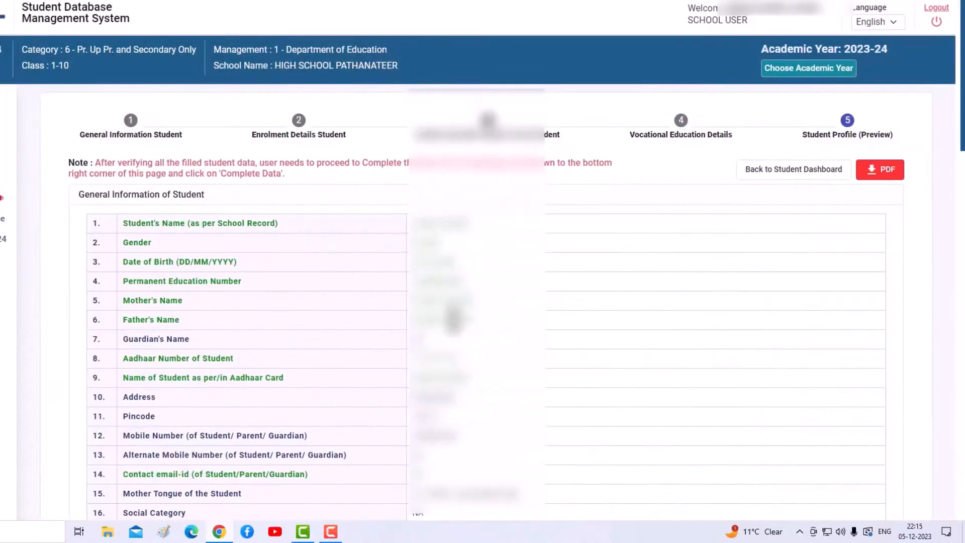
Step: Review the class X student's full profile preview through the vocational details, then return to the school dashboard
scroll(454, 319, "down", 10)
scroll(456, 327, "up", 10)
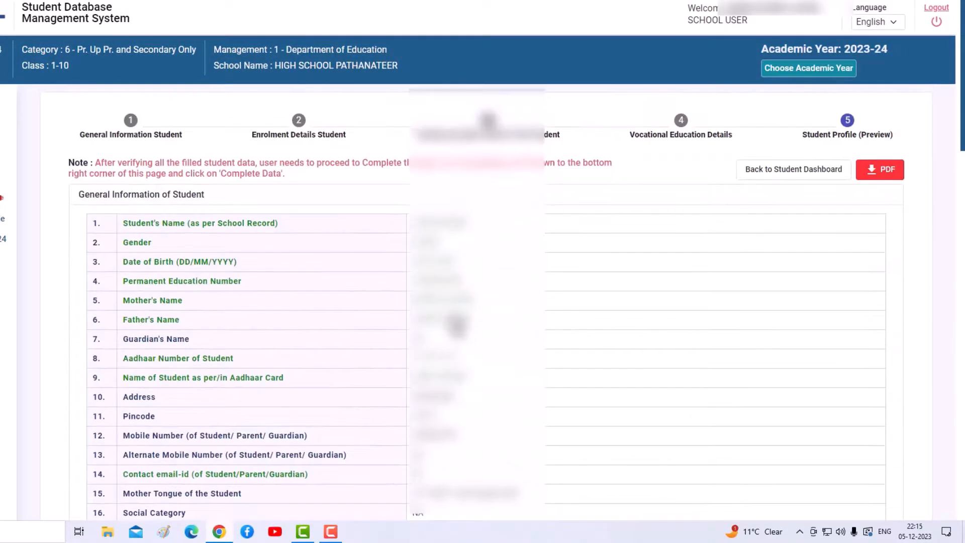
scroll(456, 325, "down", 15)
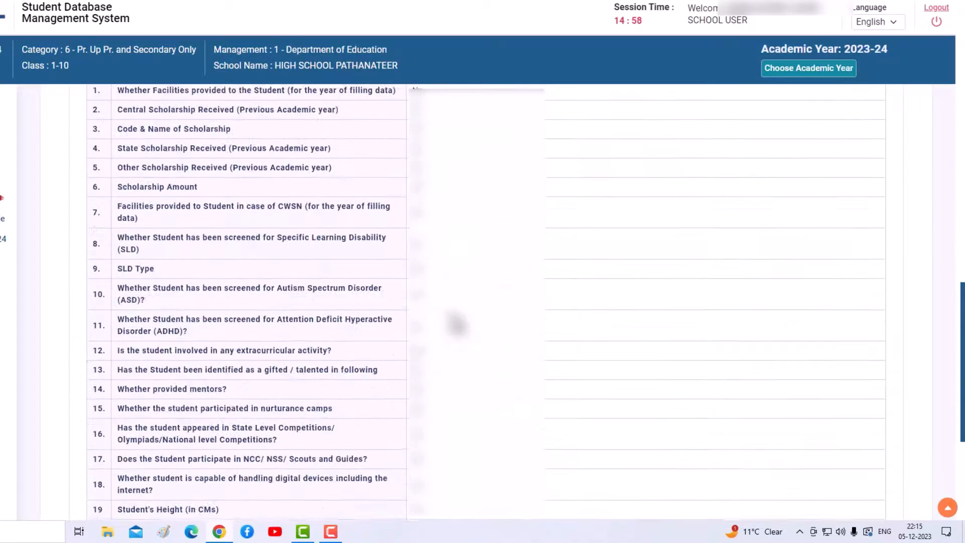
scroll(456, 323, "down", 5)
scroll(454, 325, "up", 13)
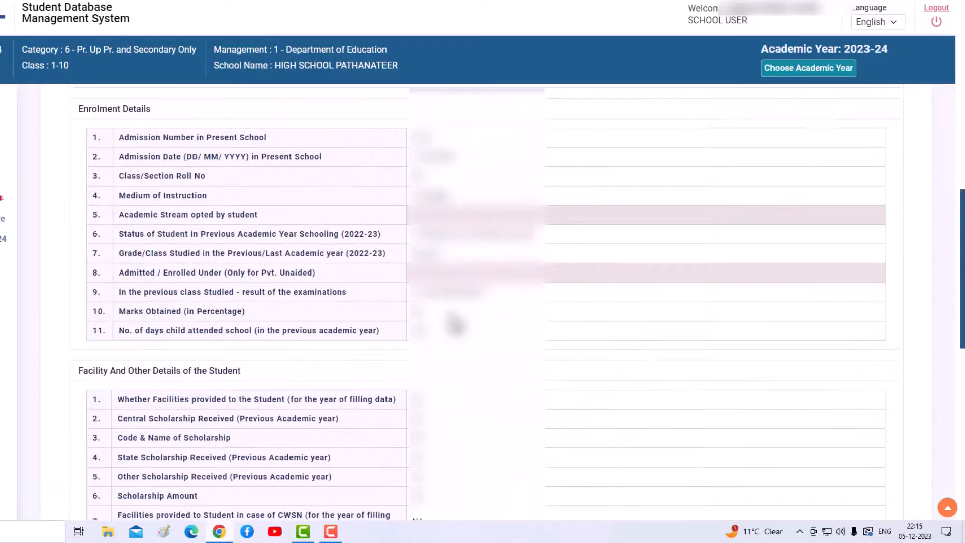
scroll(459, 321, "down", 10)
scroll(458, 321, "down", 4)
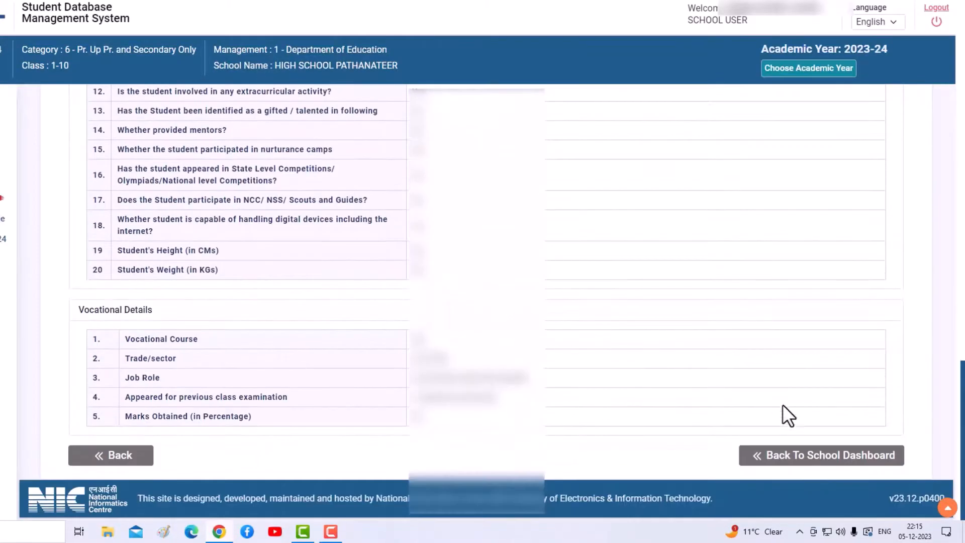
left_click(819, 455)
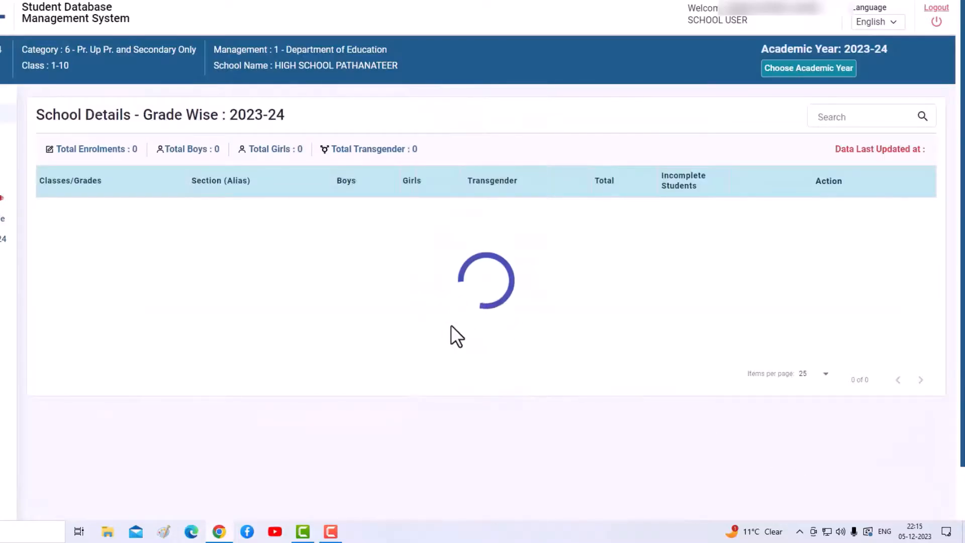